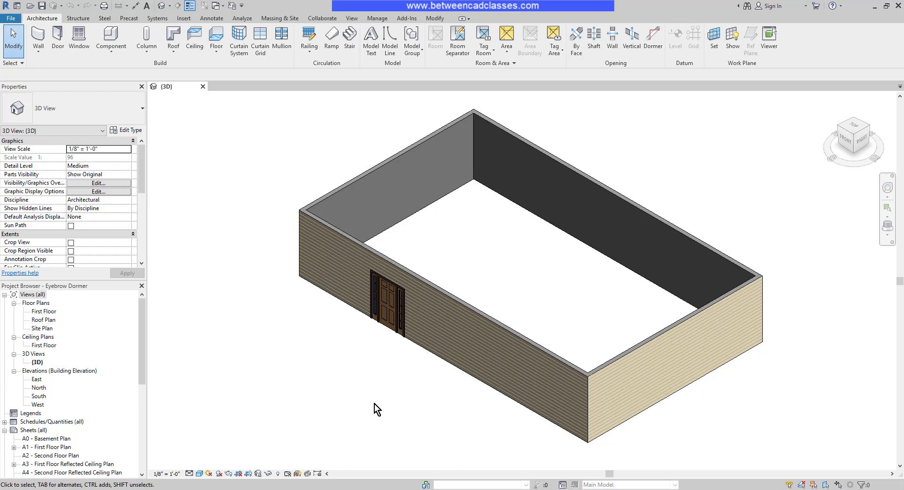
- On the Roof Plan, start a Wood Rafter 10" - Asphalt Shingle roof by footprint with Plumb Cut rafters
double_click(47, 319)
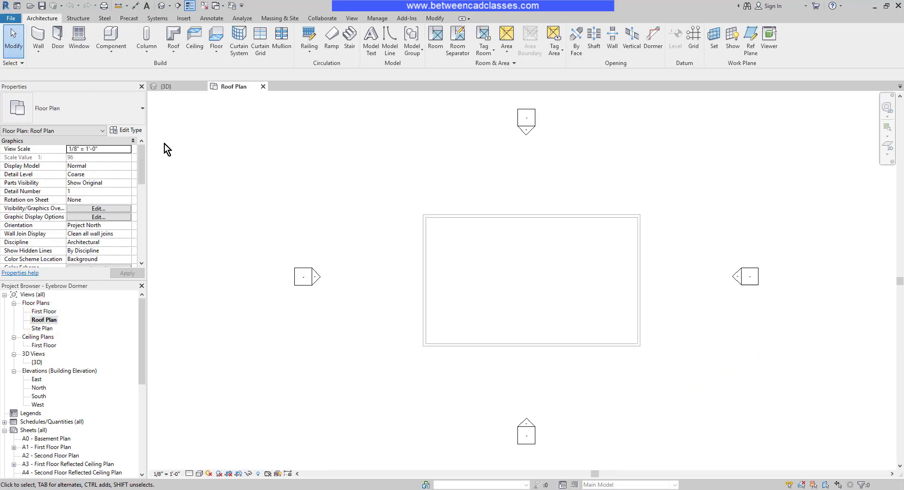
click(173, 34)
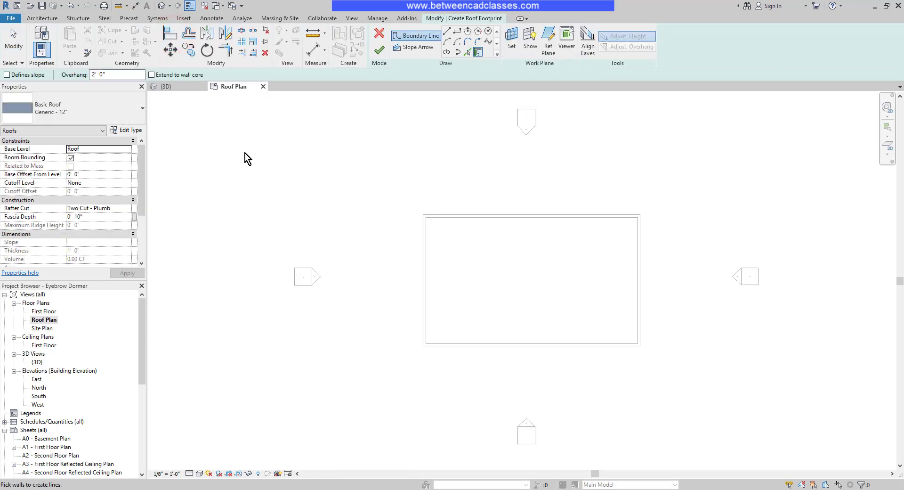
click(118, 109)
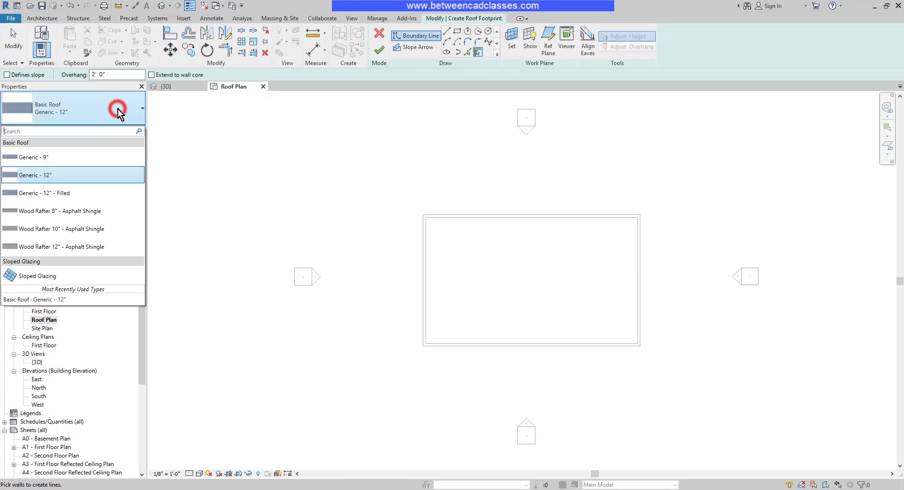
click(81, 228)
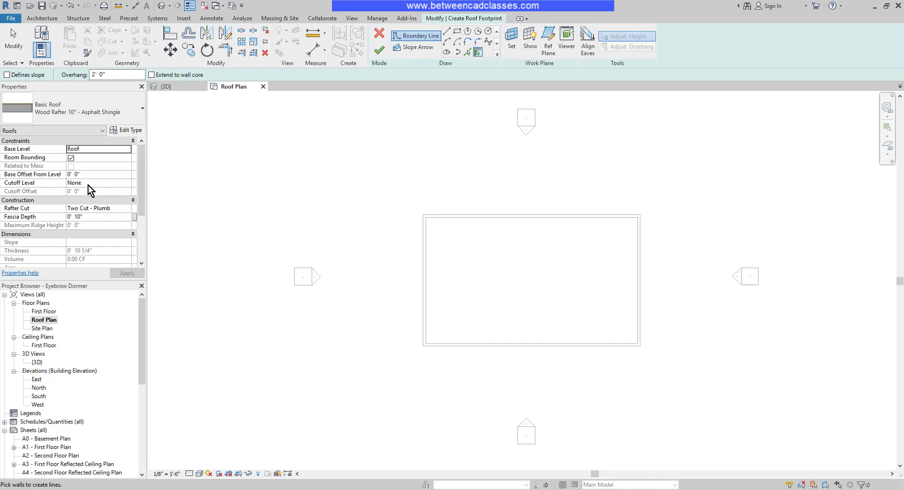
click(128, 208)
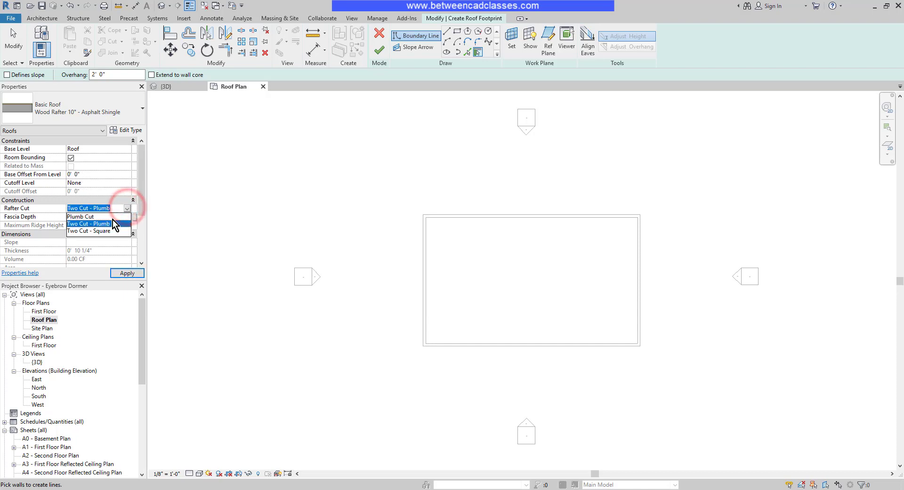
click(87, 216)
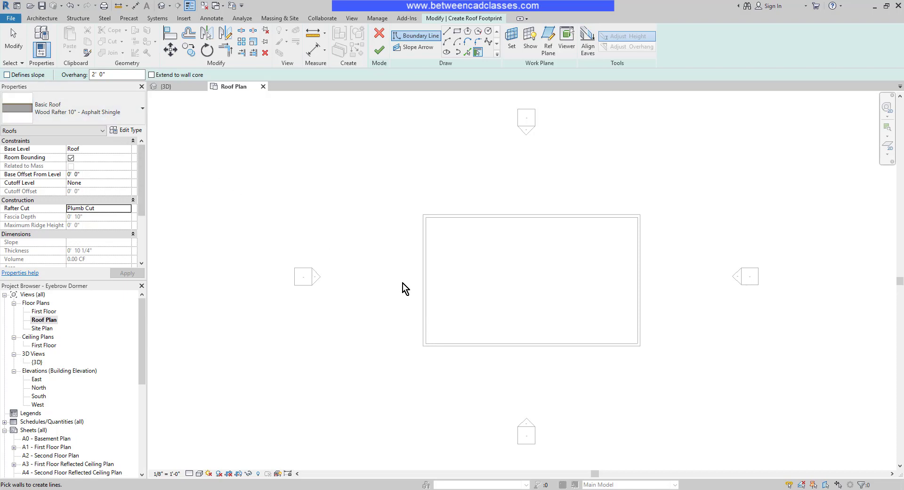
- Trace the left and right walls as flat edges, and the top and bottom walls as slope-defining edges
click(421, 287)
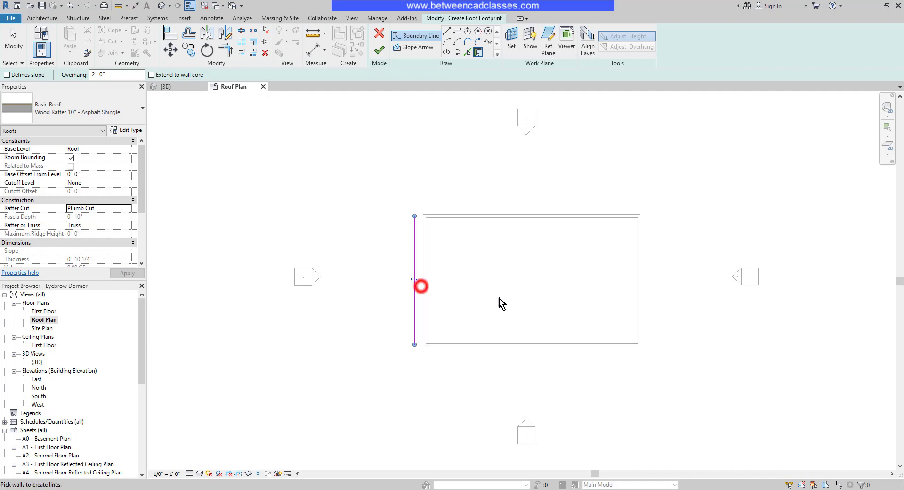
click(643, 293)
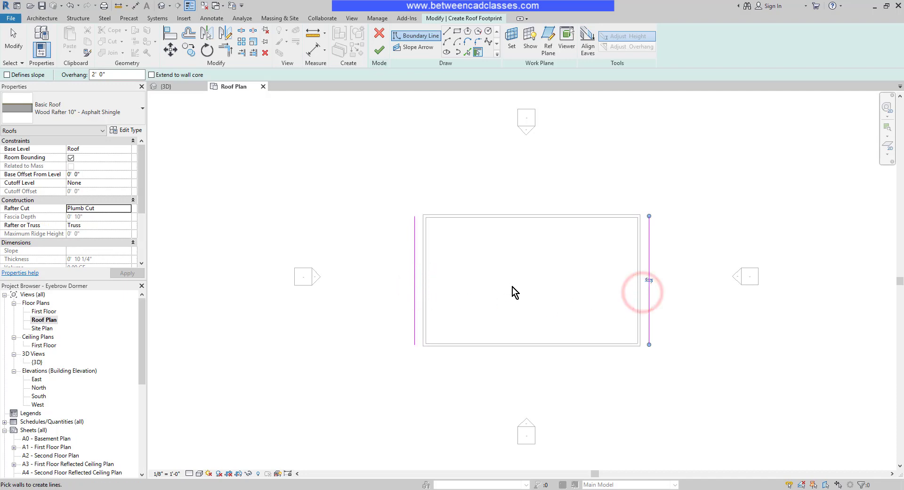
click(7, 74)
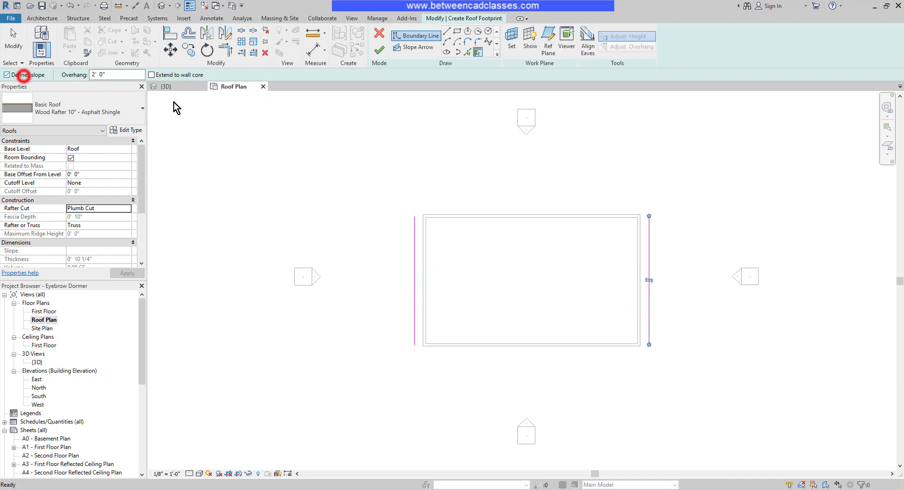
click(518, 213)
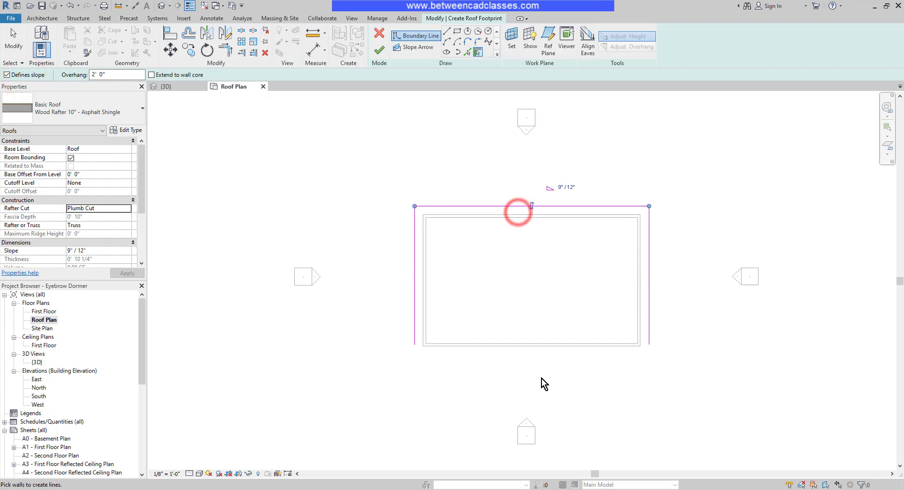
click(543, 348)
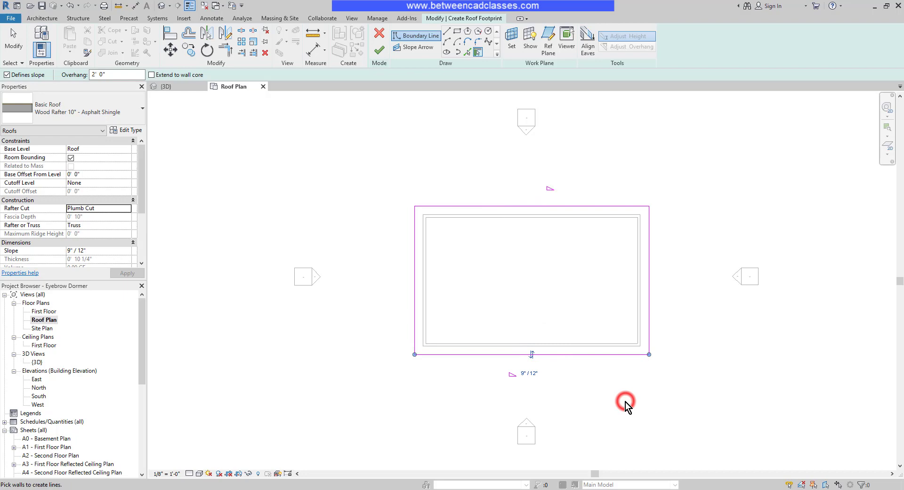
key(Escape)
key(Escape)
- Set the slope of both top and bottom roof edges to 8" / 12"
click(596, 355)
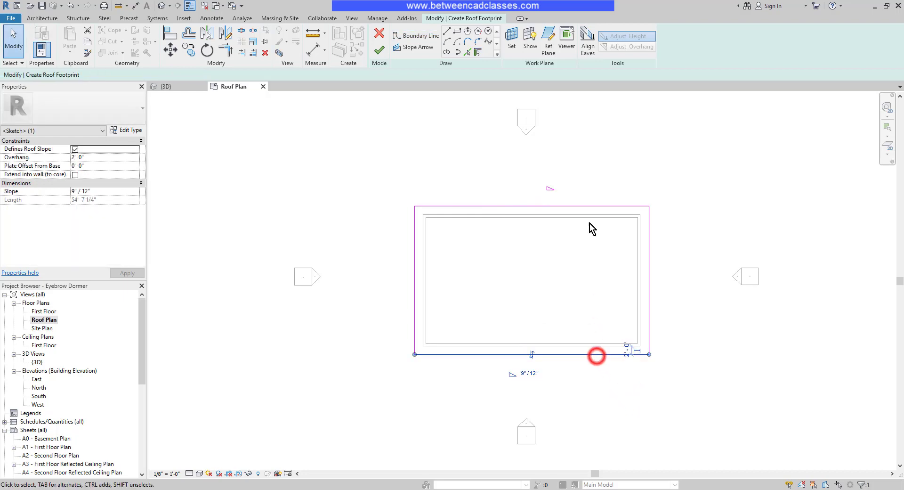
ctrl+click(586, 207)
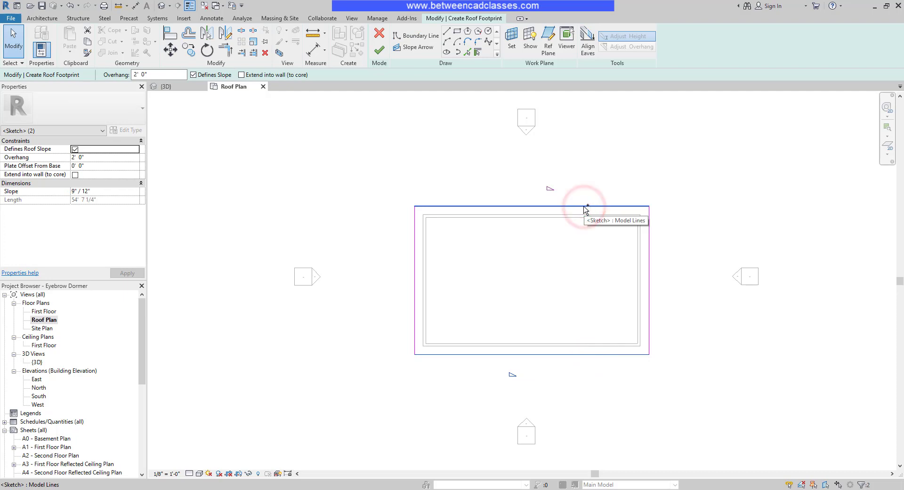
click(100, 191)
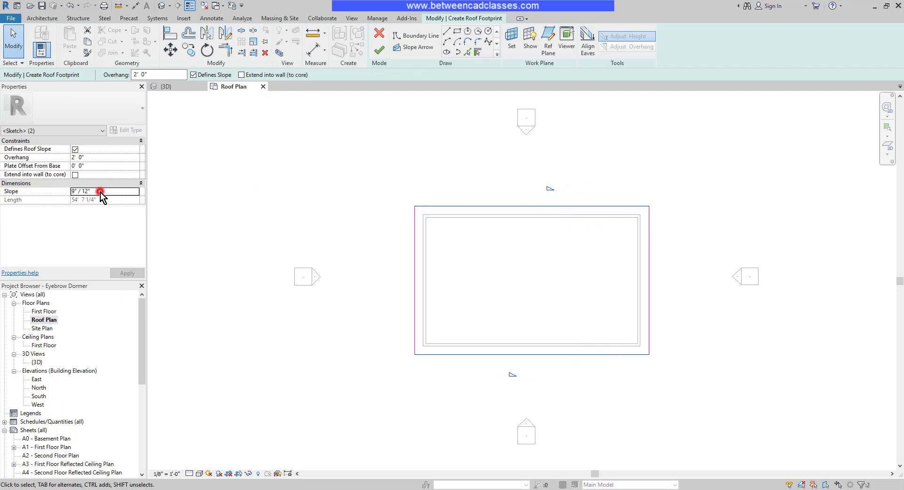
text(8)
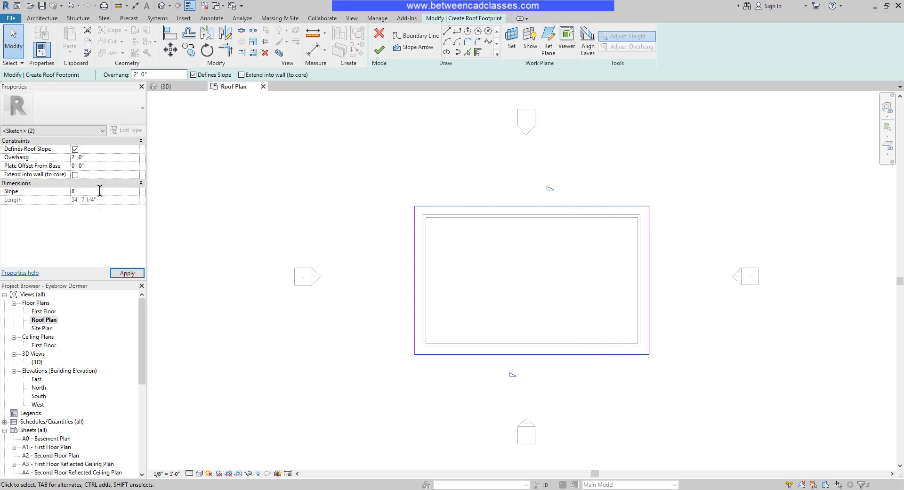
- Finish the roof, attach the walls to it, and review the gable roof in 3D
click(381, 52)
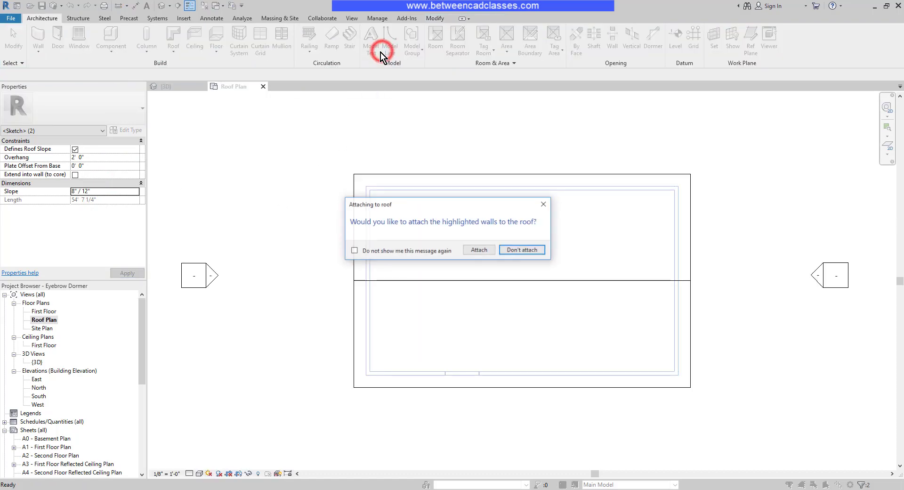
click(479, 249)
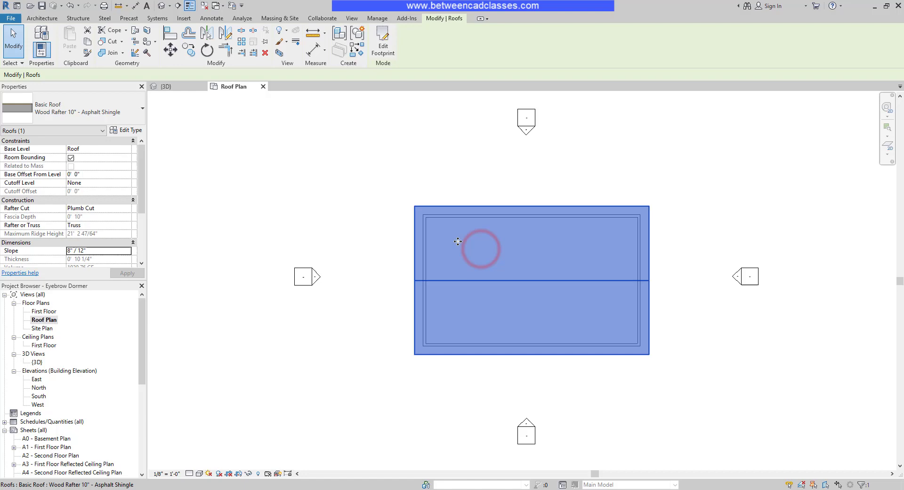
click(165, 87)
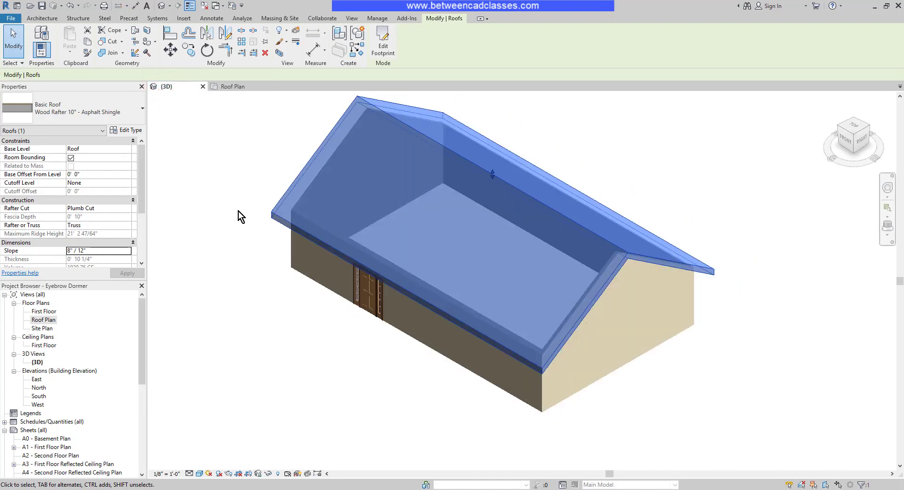
click(281, 224)
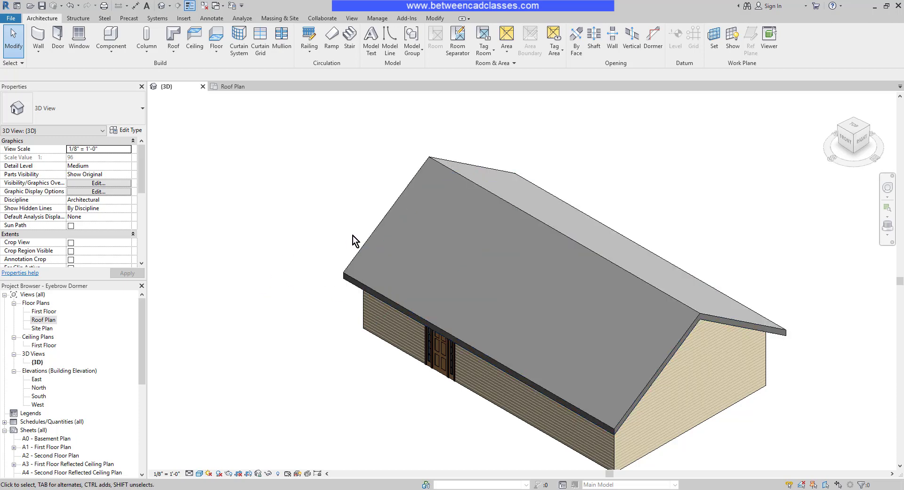
- Select the gable roof on the Roof Plan and reopen its footprint sketch
click(236, 87)
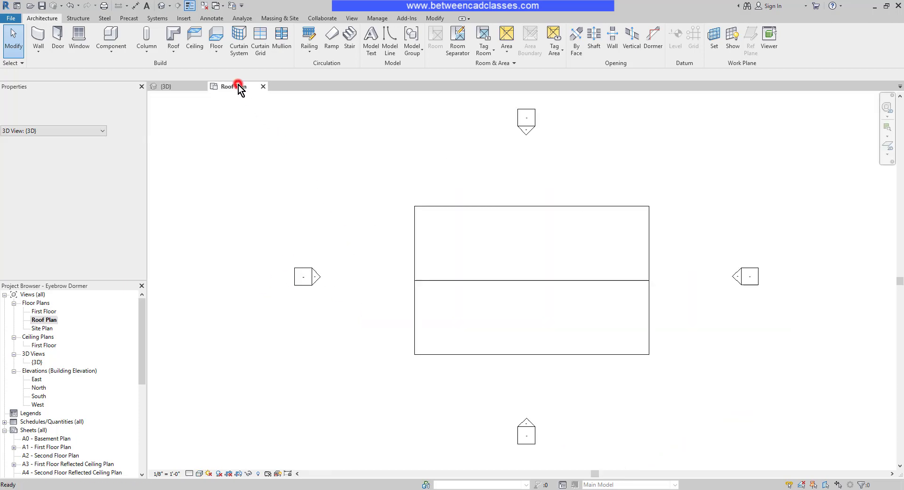
click(447, 209)
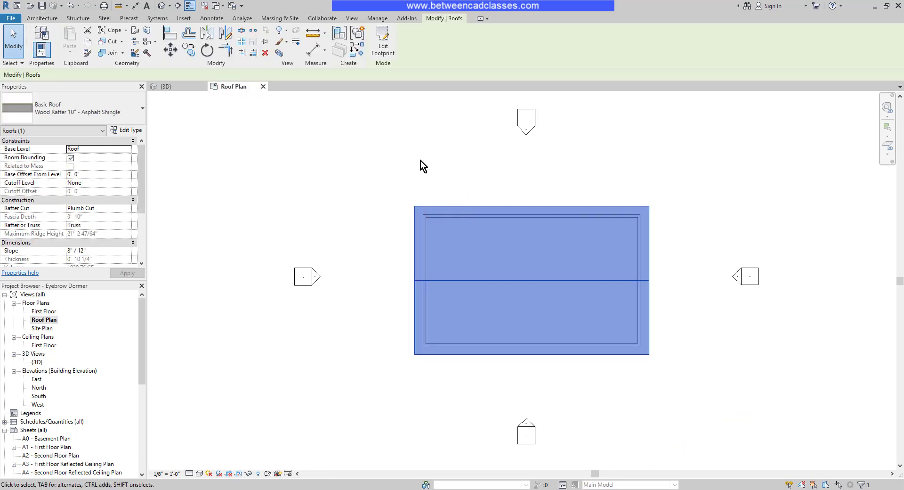
click(380, 44)
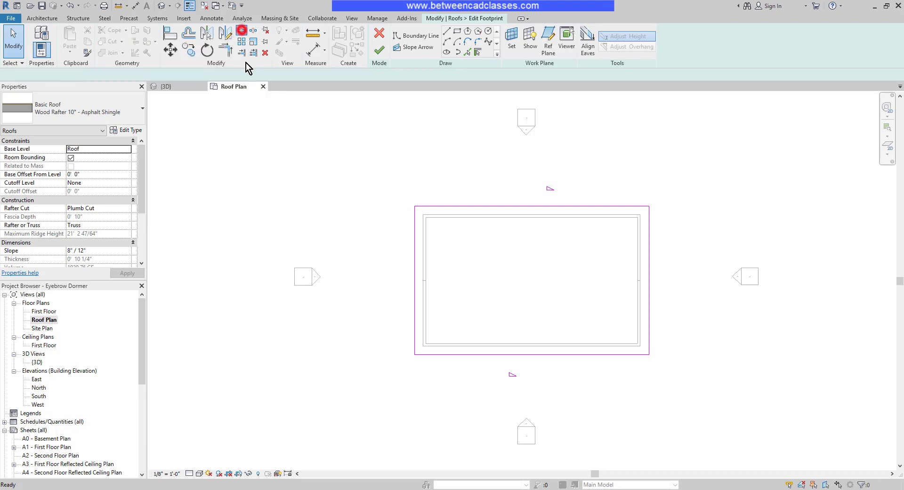
- Split the front footprint line 10' 0" from the corner and again 15' 0" further along
click(241, 32)
scroll(436, 344, up, 3)
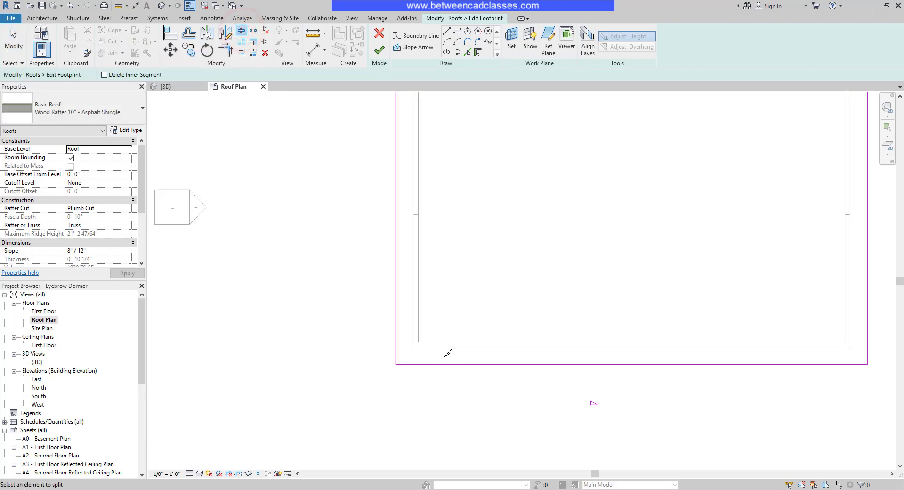
click(482, 363)
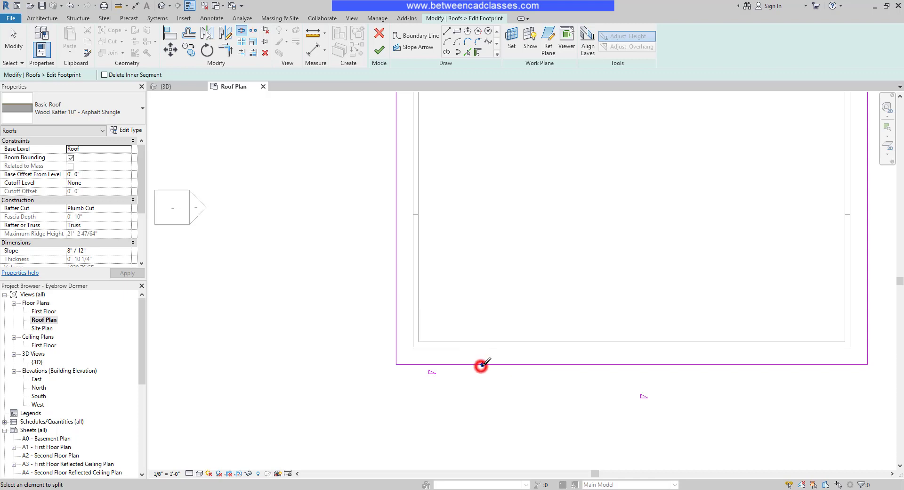
click(612, 363)
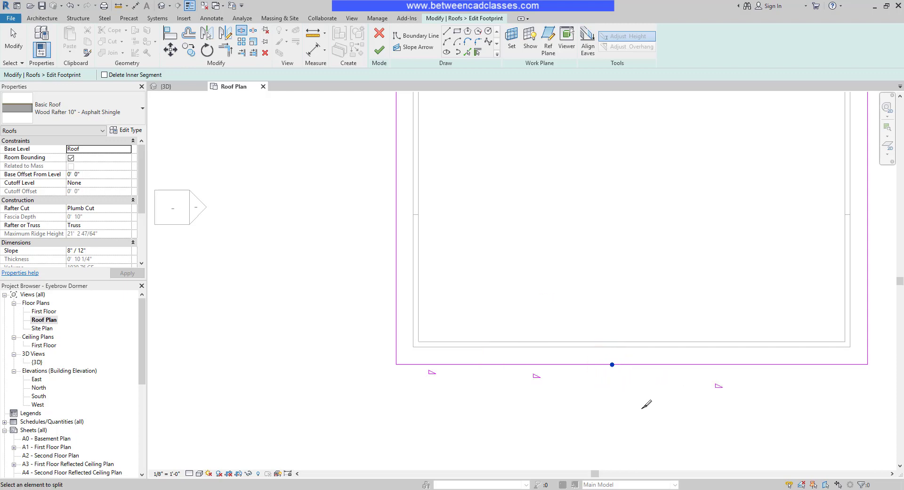
key(Escape)
key(Escape)
click(563, 364)
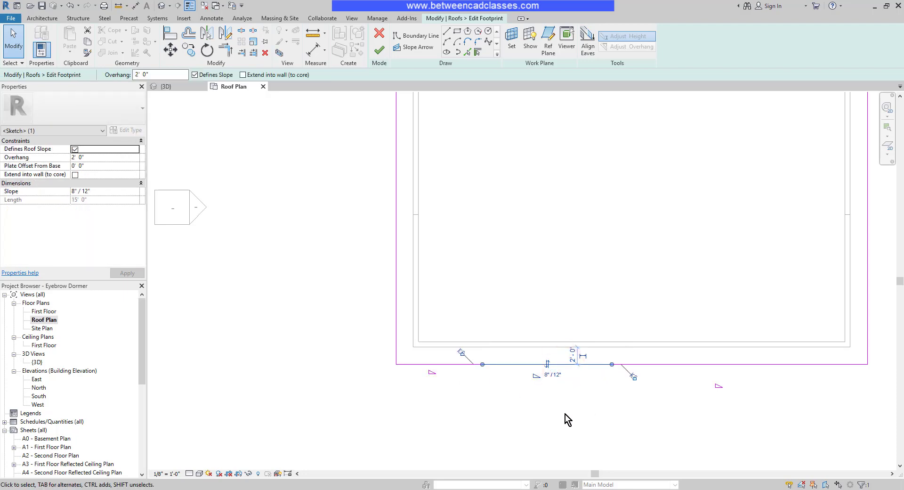
- Uncheck Defines Roof Slope on the 15' 0" middle front segment, leaving the outer pieces sloped
click(607, 416)
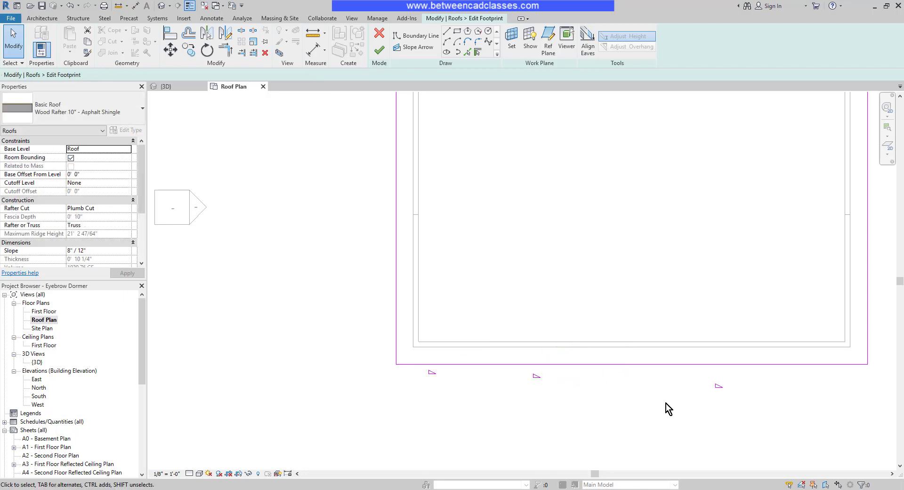
click(708, 365)
click(437, 365)
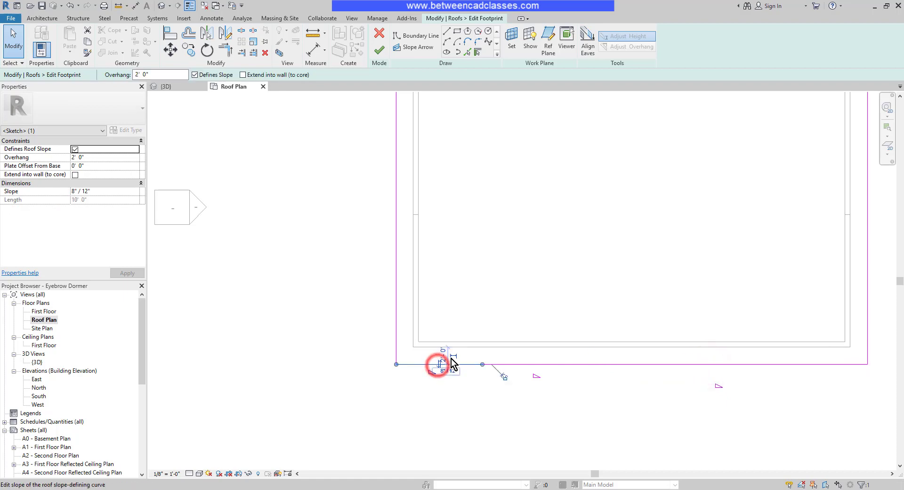
click(550, 428)
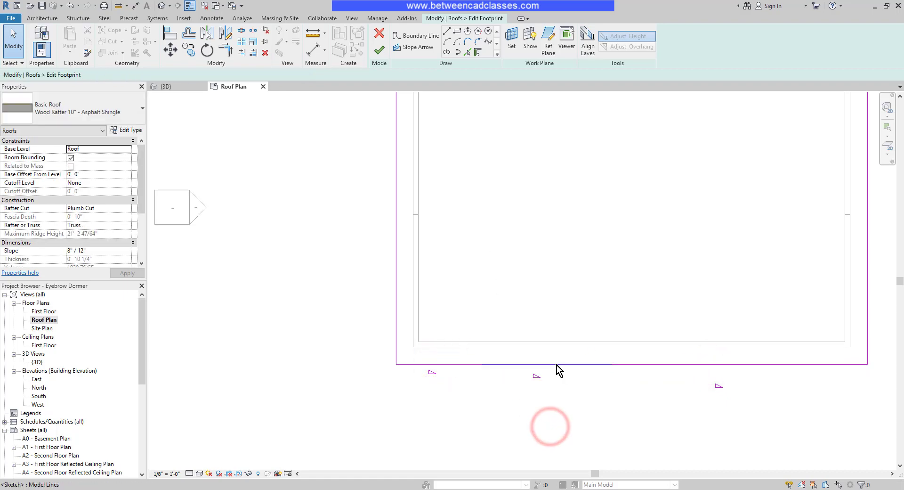
click(557, 364)
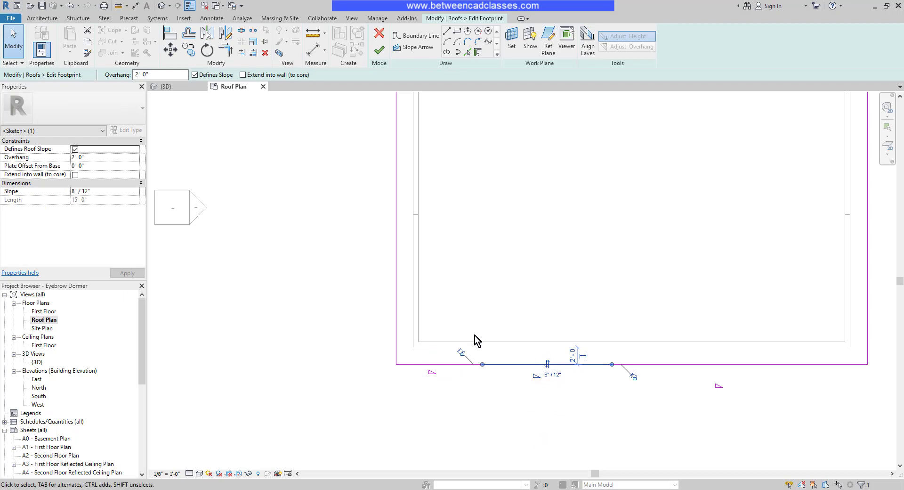
click(206, 76)
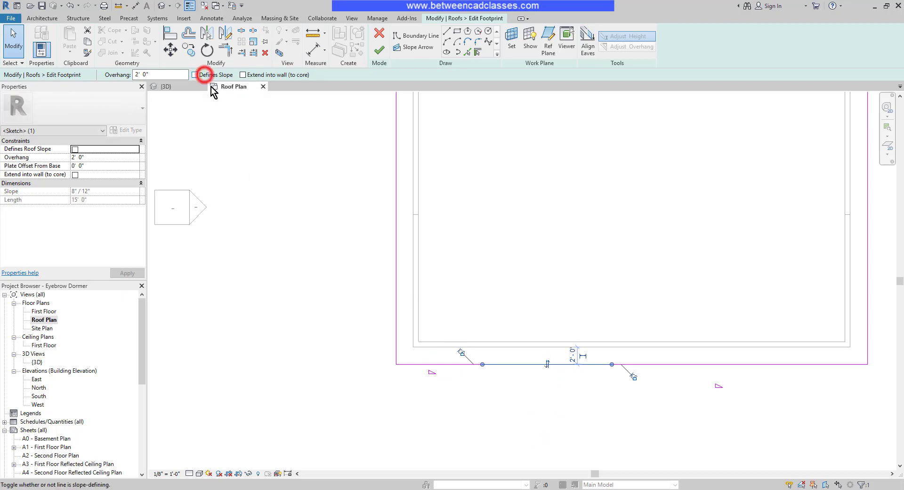
click(291, 269)
click(516, 365)
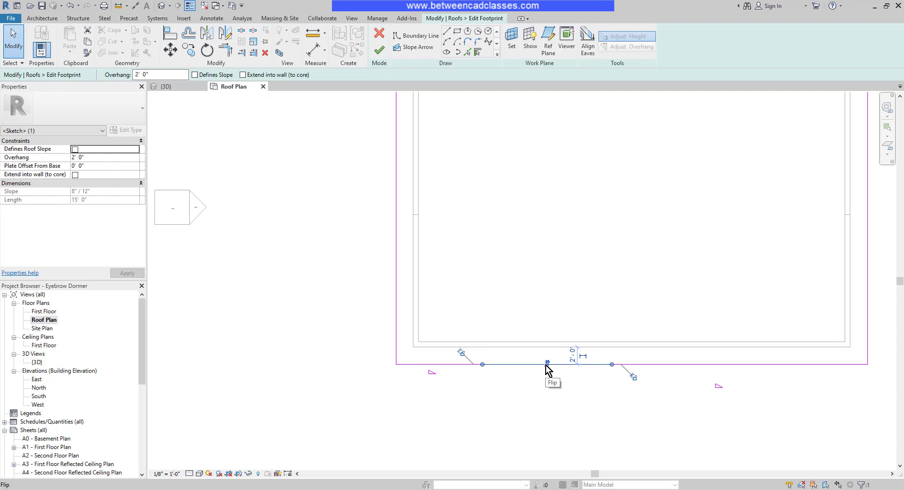
click(592, 397)
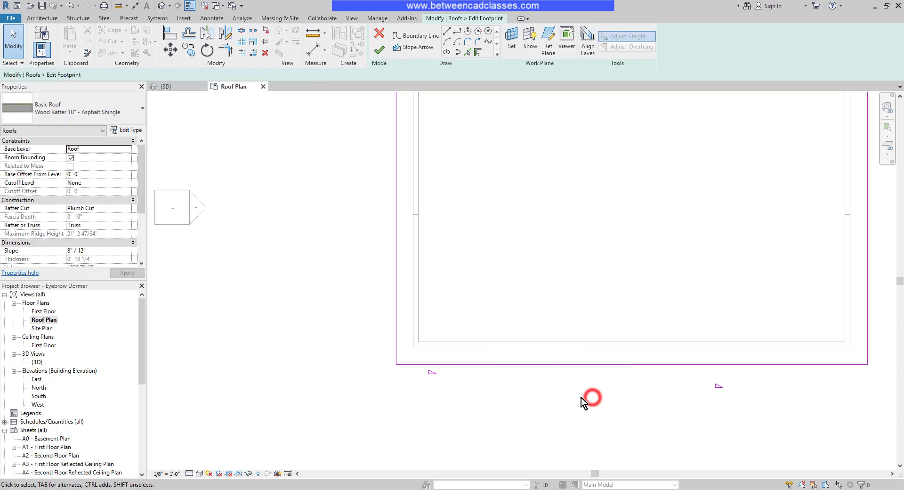
- Draw two slope arrows from each end of the 15' 0" segment to its midpoint
click(411, 48)
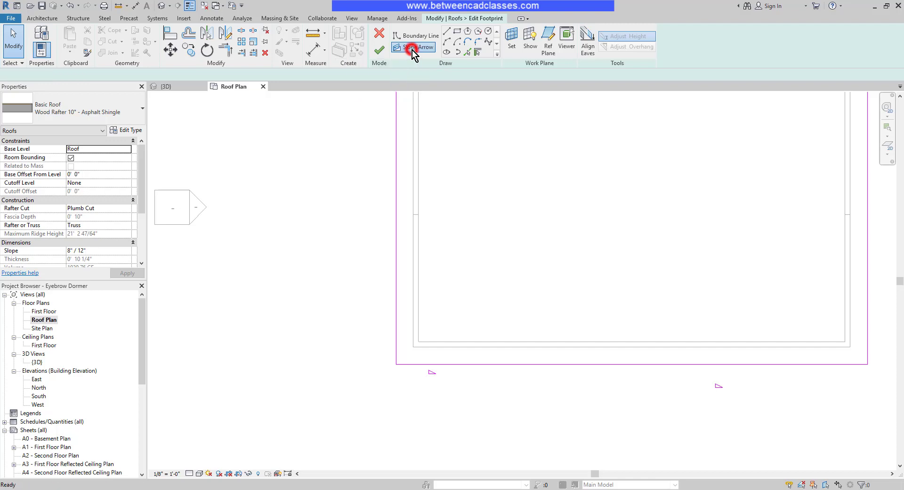
click(482, 364)
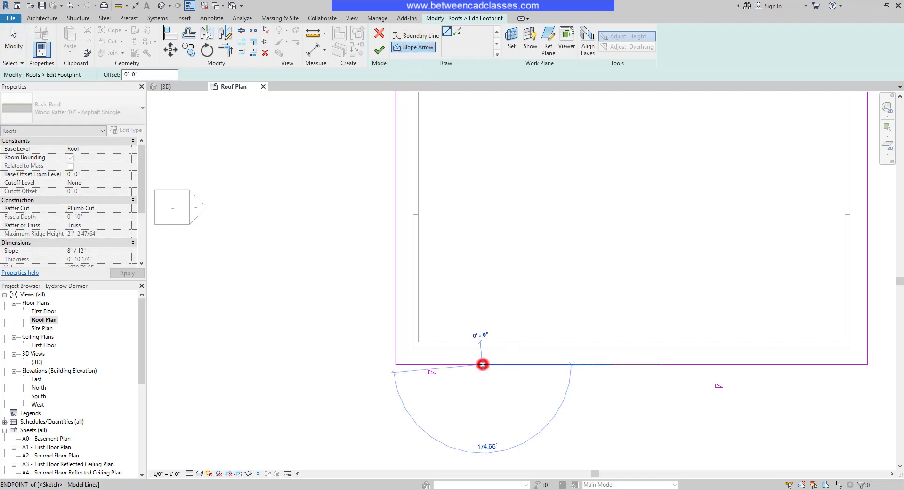
click(547, 363)
key(Escape)
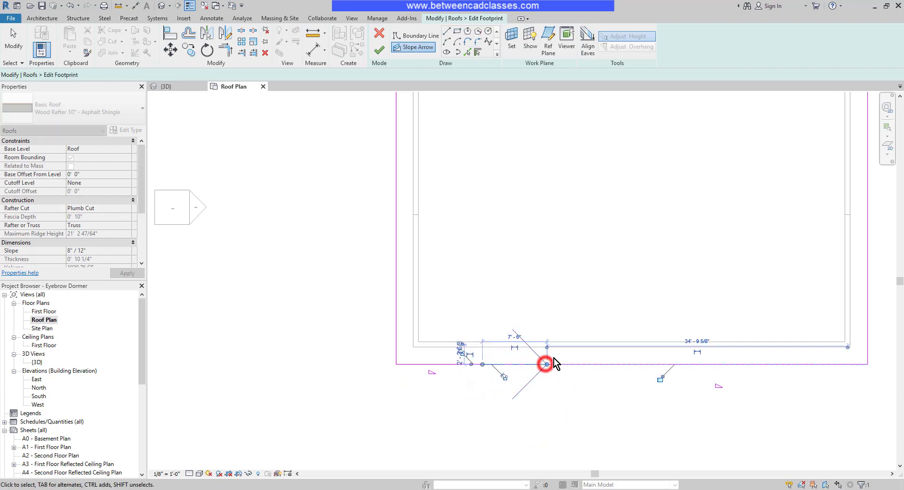
click(421, 48)
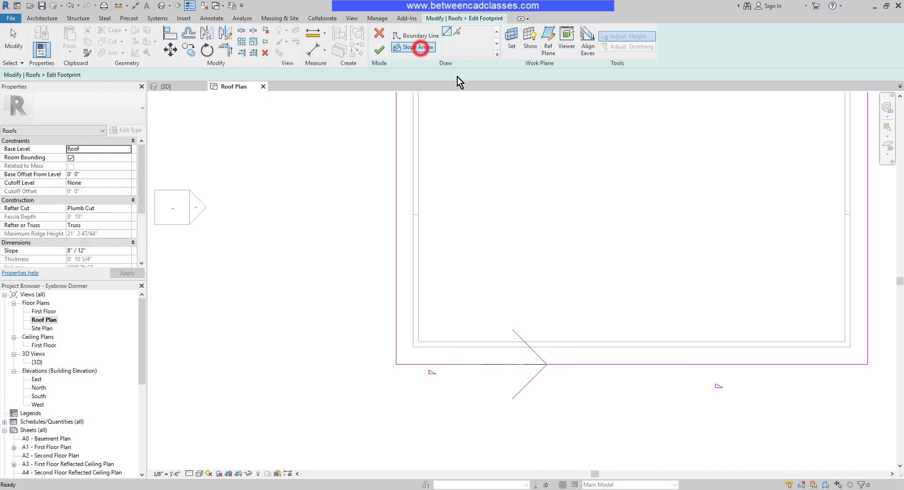
click(611, 364)
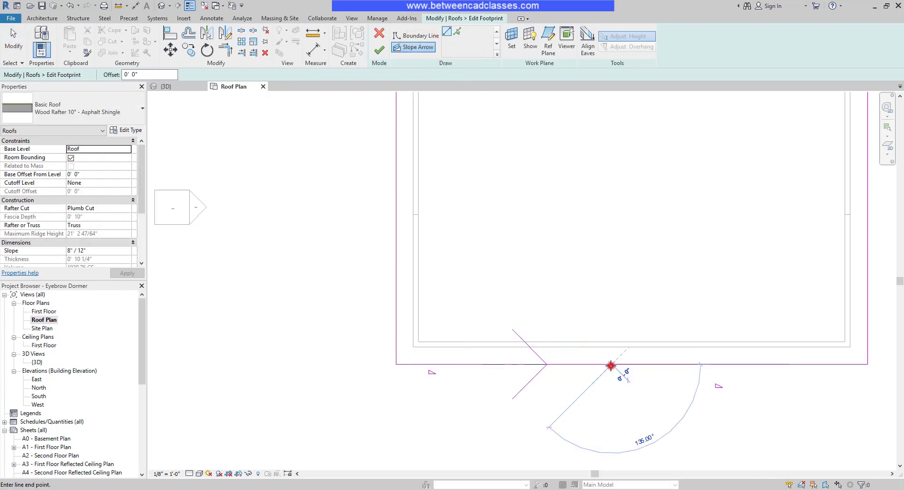
click(546, 364)
key(Escape)
key(Escape)
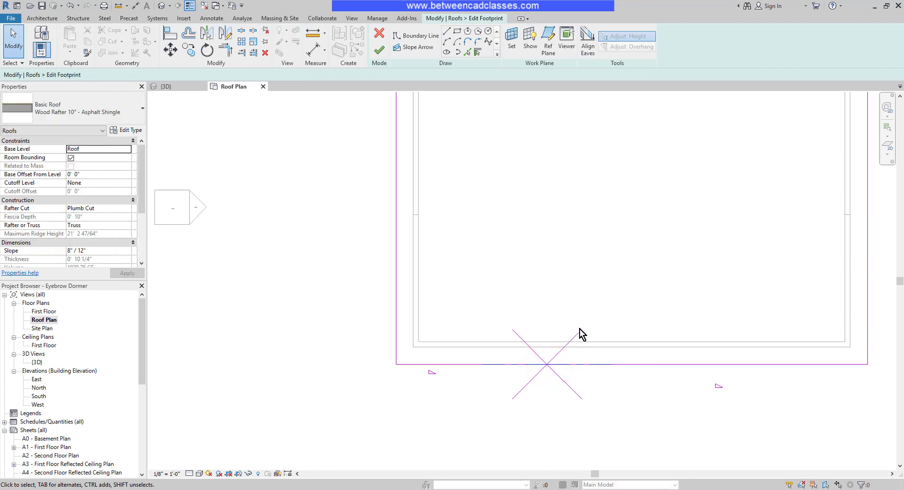
click(578, 330)
- Set both slope arrows to be specified by Slope, with a slope of 8" / 12"
ctrl+click(521, 337)
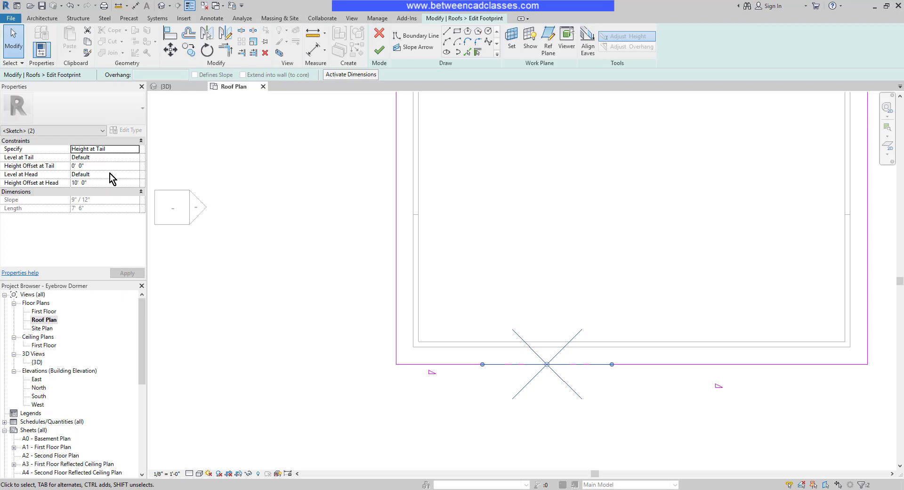
click(138, 151)
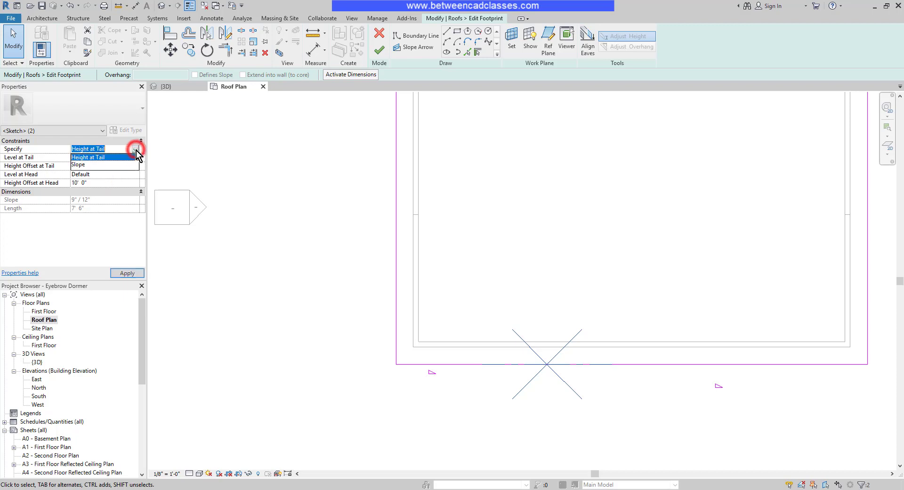
click(80, 165)
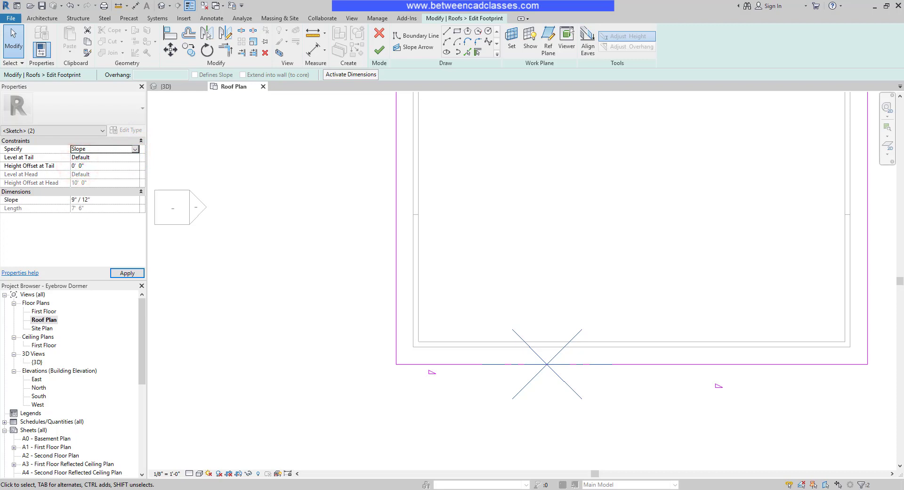
click(105, 240)
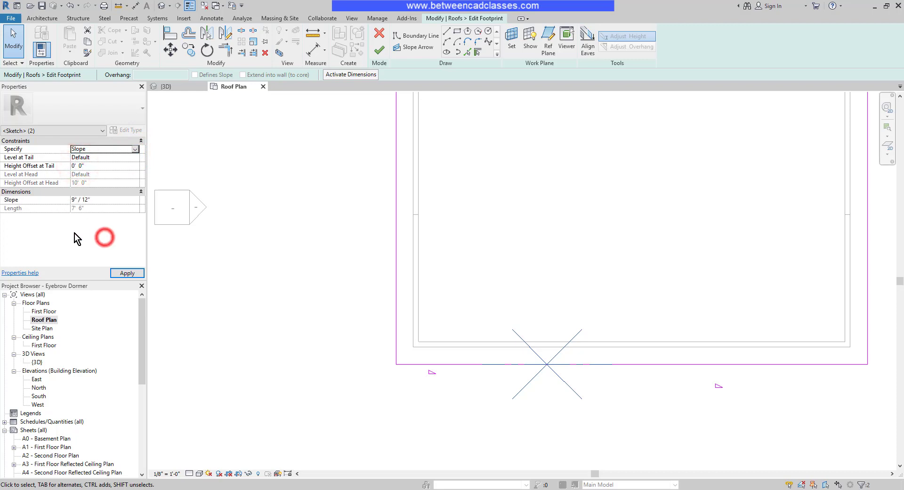
click(76, 199)
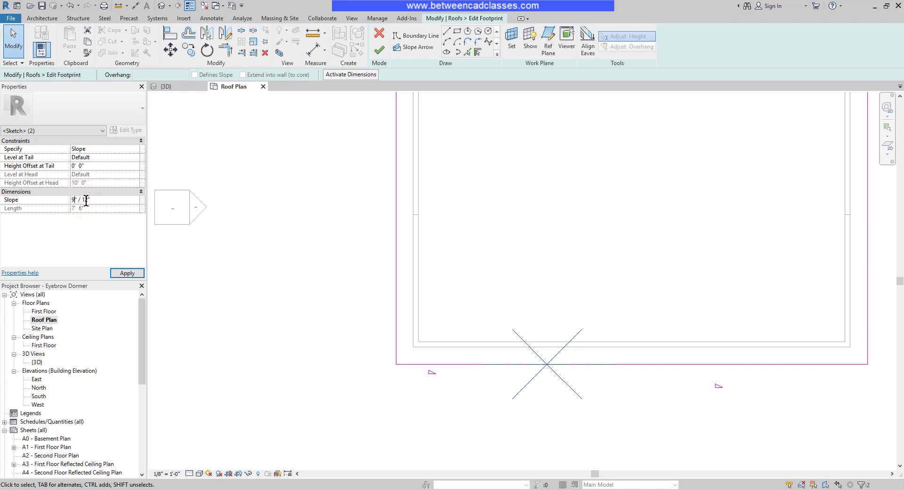
key(BackSpace)
text(8)
- Finish the roof sketch and orbit the 3D view to face the dormer over the door
click(380, 50)
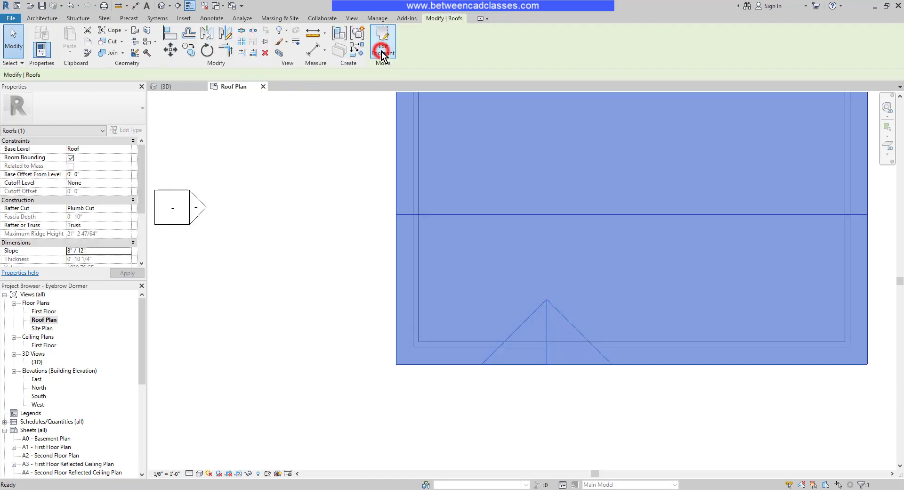
click(168, 87)
click(303, 334)
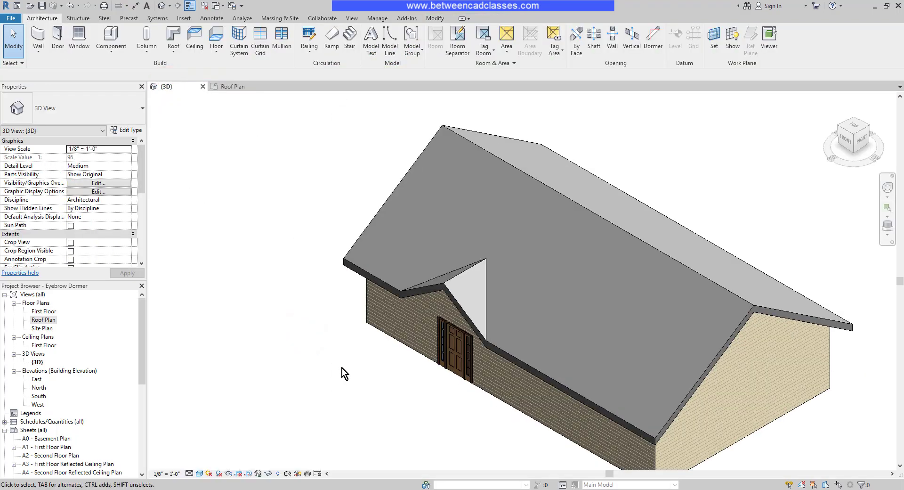
shift+middle_drag(341, 369, 384, 271)
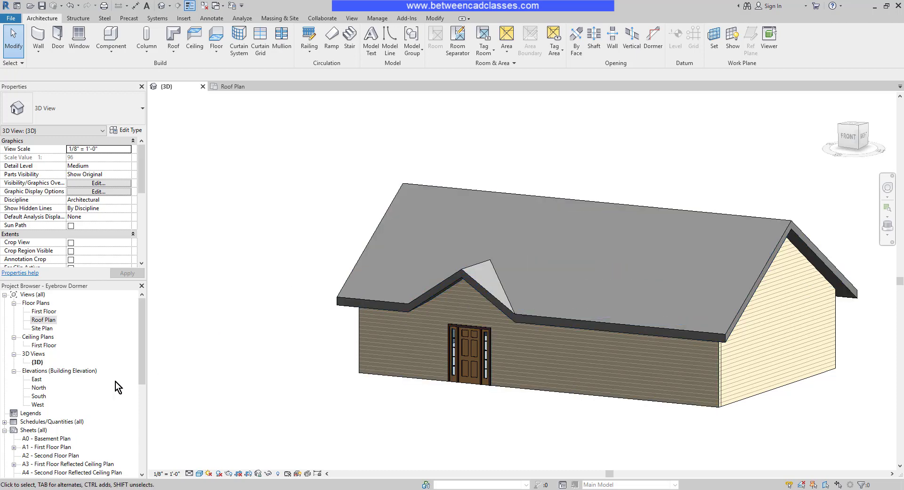
- On the South elevation, place a Round with Trim 36" Diameter window centred in the gable
double_click(39, 396)
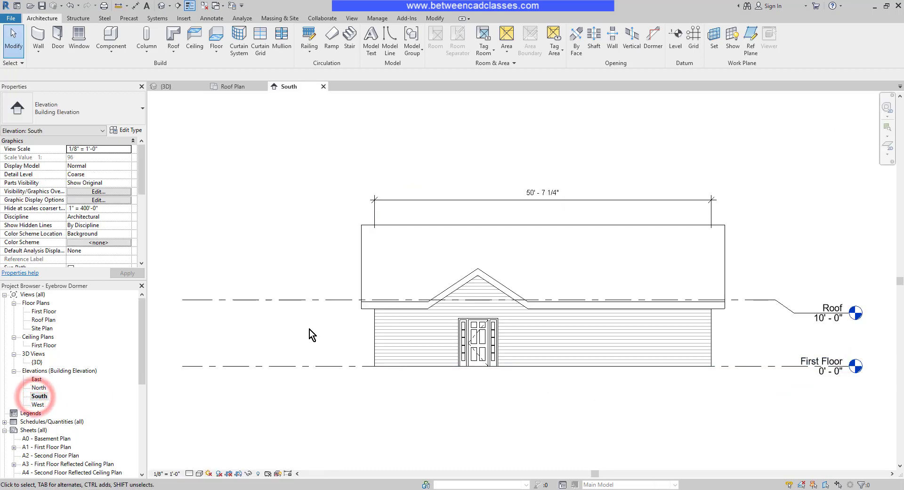
click(274, 193)
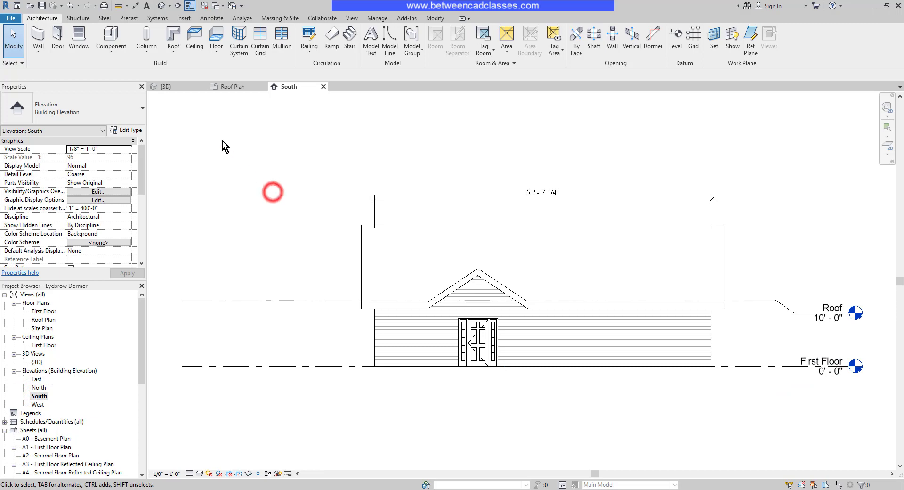
click(80, 43)
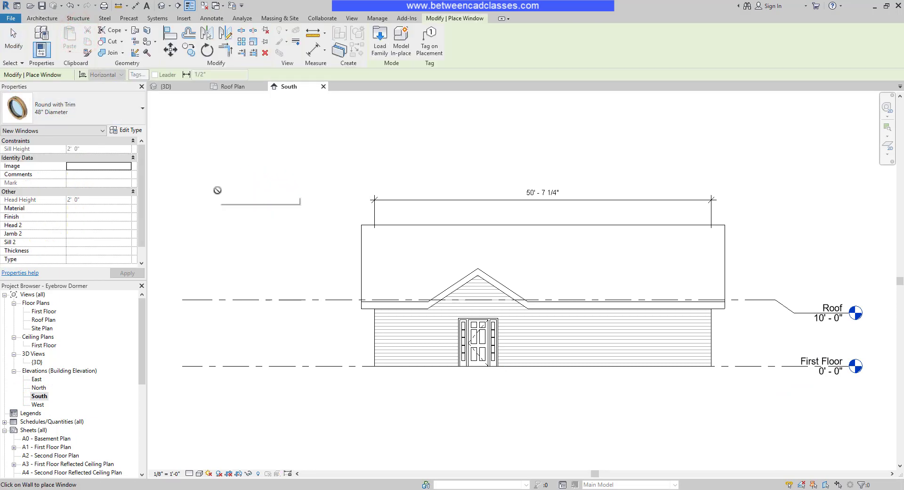
click(108, 110)
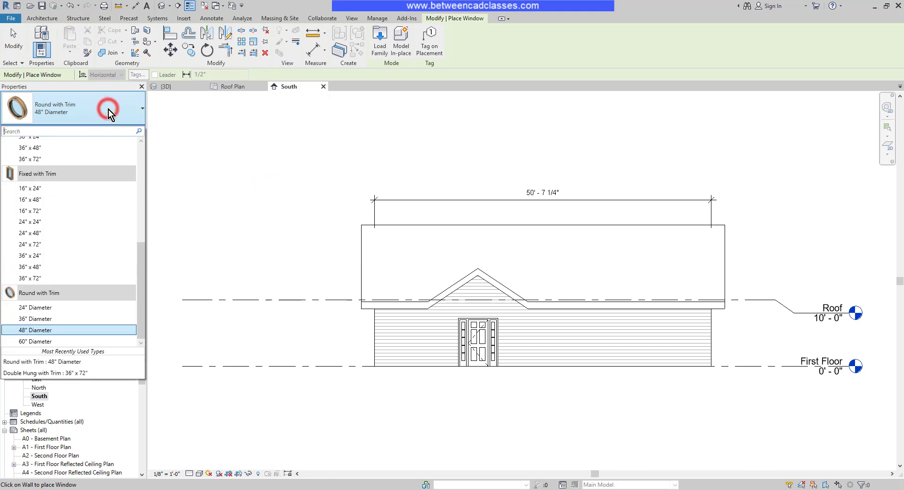
click(45, 318)
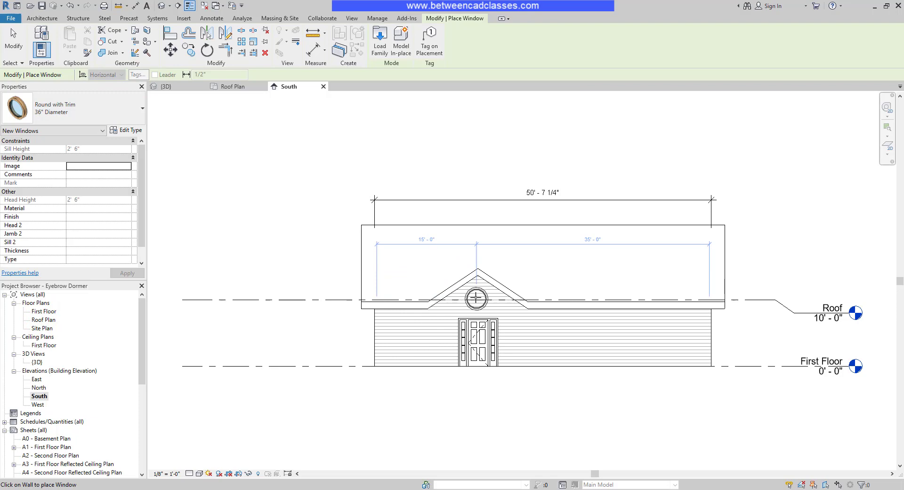
click(476, 298)
scroll(478, 298, up, 4)
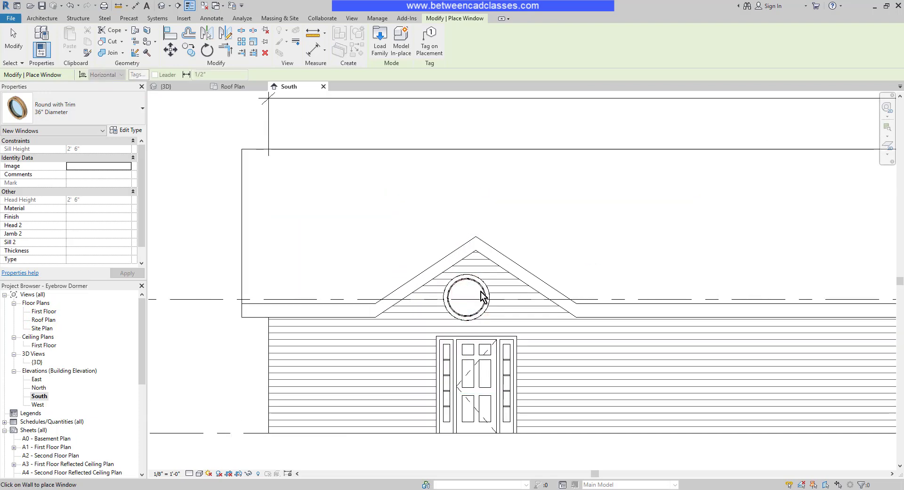
key(Escape)
key(Escape)
- Set the round window's Sill Height to 8' 6"
click(481, 288)
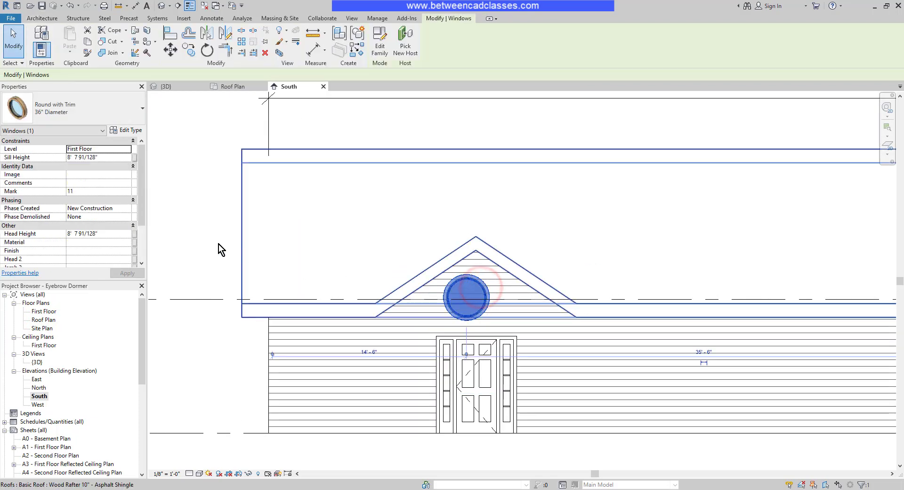
click(114, 156)
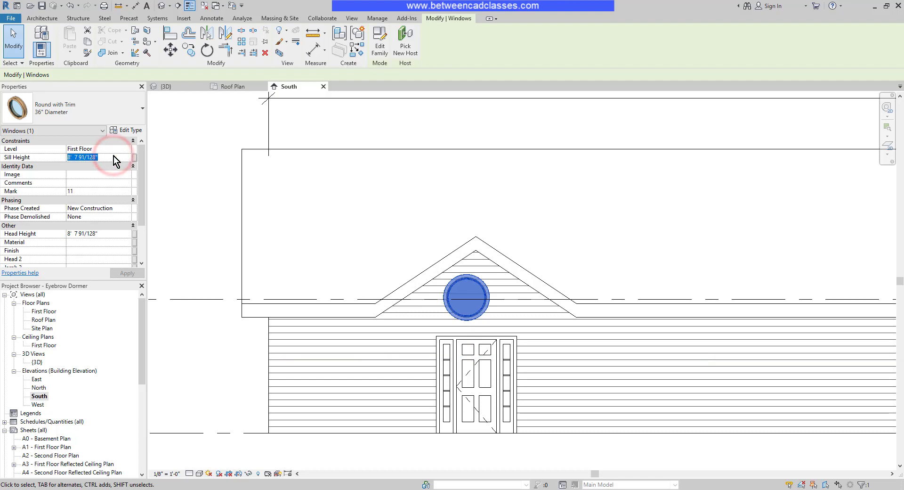
text(8)
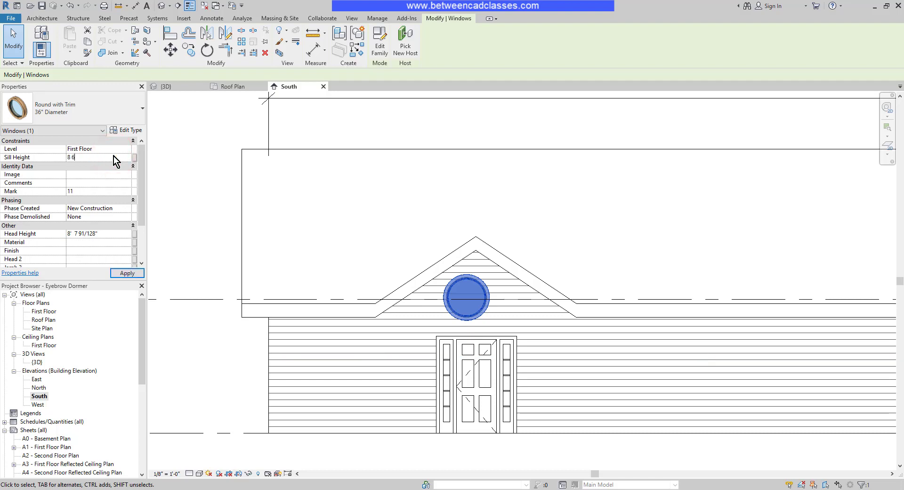
text( 6)
key(Return)
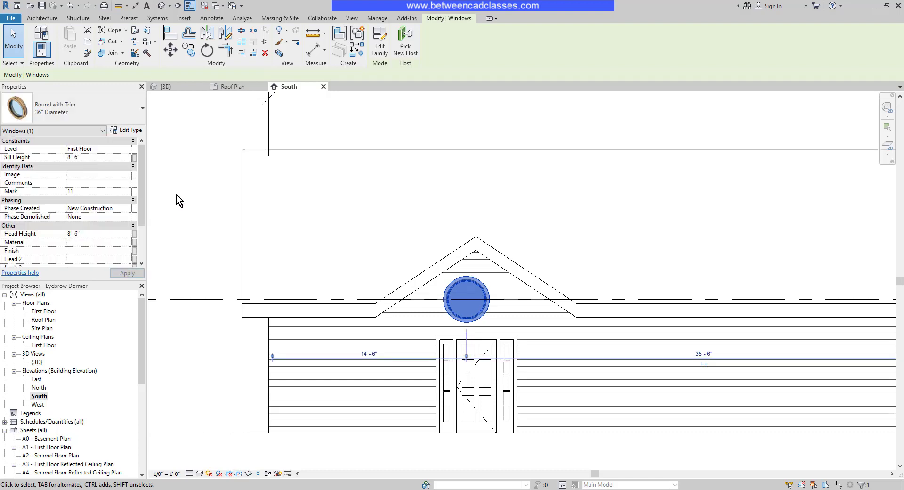
- Align the round window's centre to the door's centreline on the South elevation
click(177, 196)
key(a)
key(l)
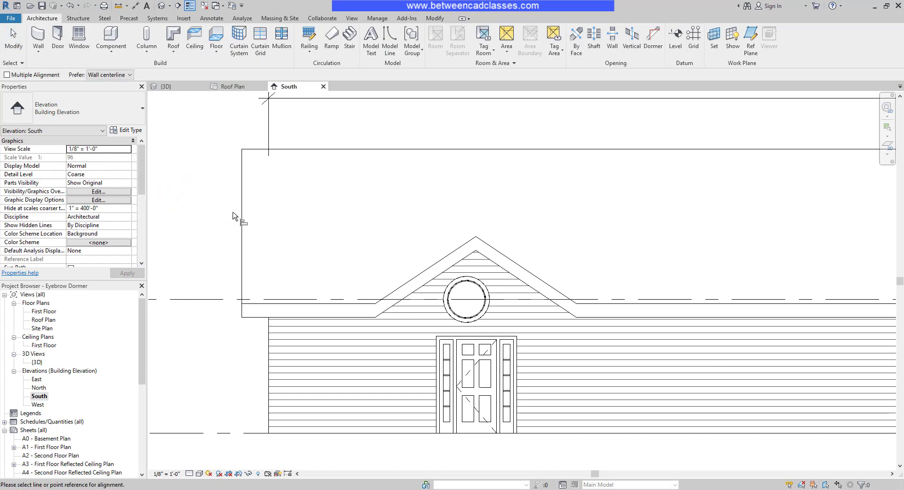
key(Escape)
click(432, 18)
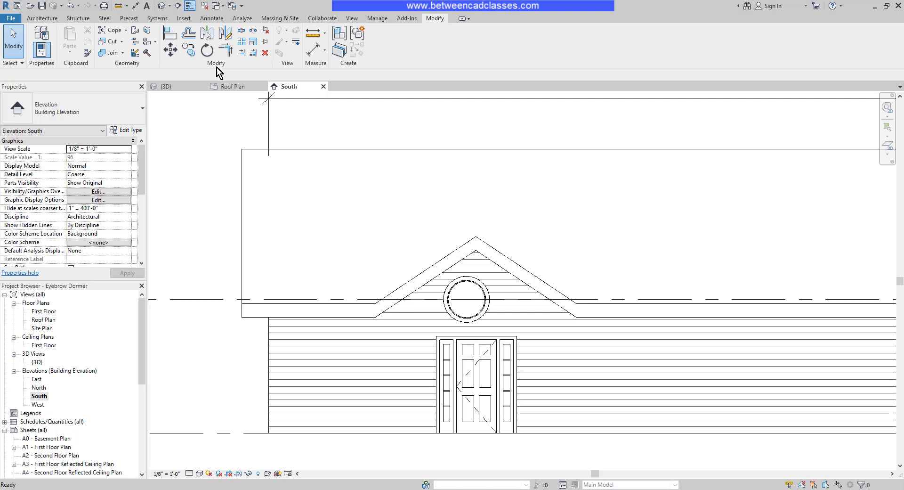
click(169, 33)
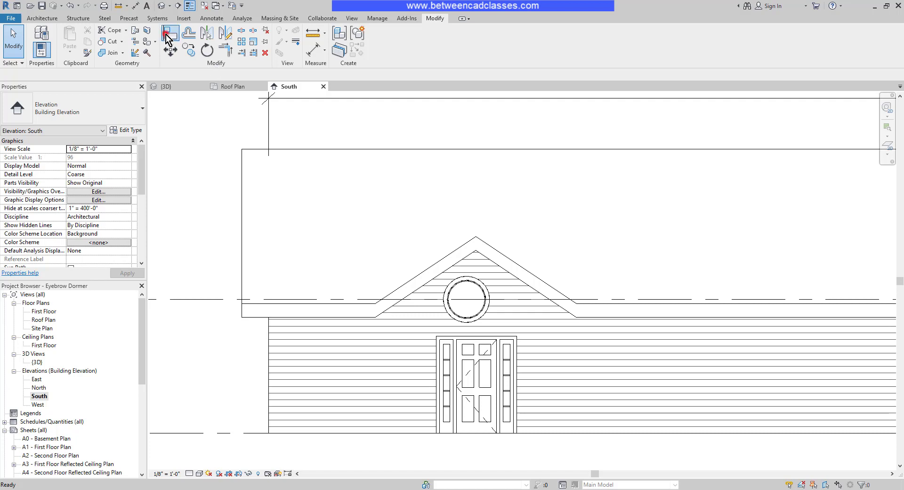
click(474, 383)
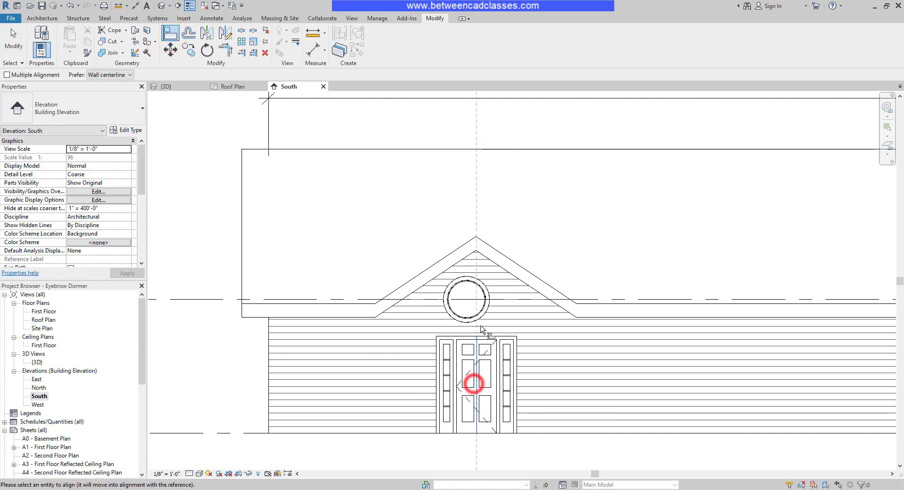
click(467, 305)
key(Escape)
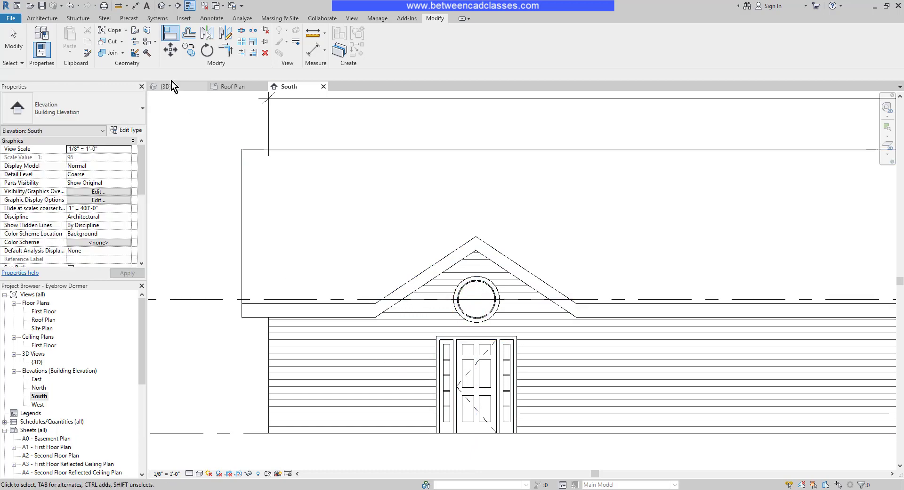
- Switch to the {3D} view and orbit to a near-front view of the house
click(170, 86)
mouse_move(323, 344)
shift+middle_down()
mouse_move(367, 322)
mouse_move(353, 346)
mouse_move(330, 344)
shift+middle_up()
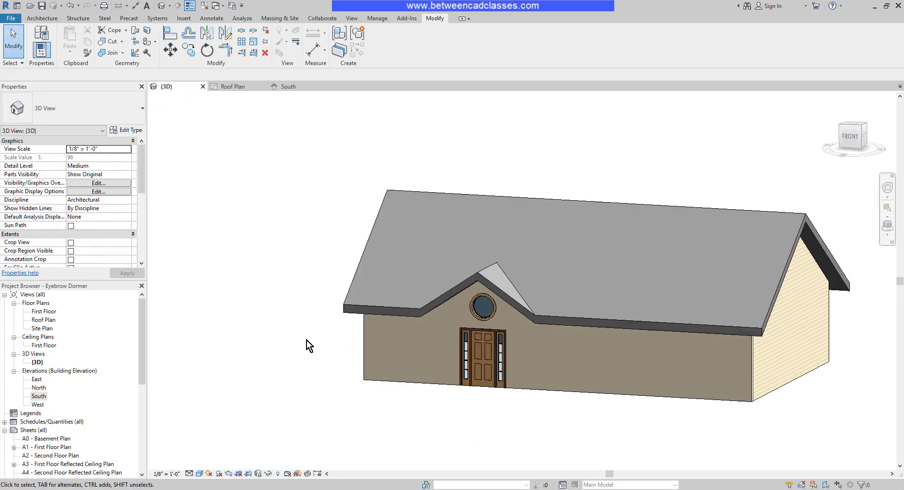